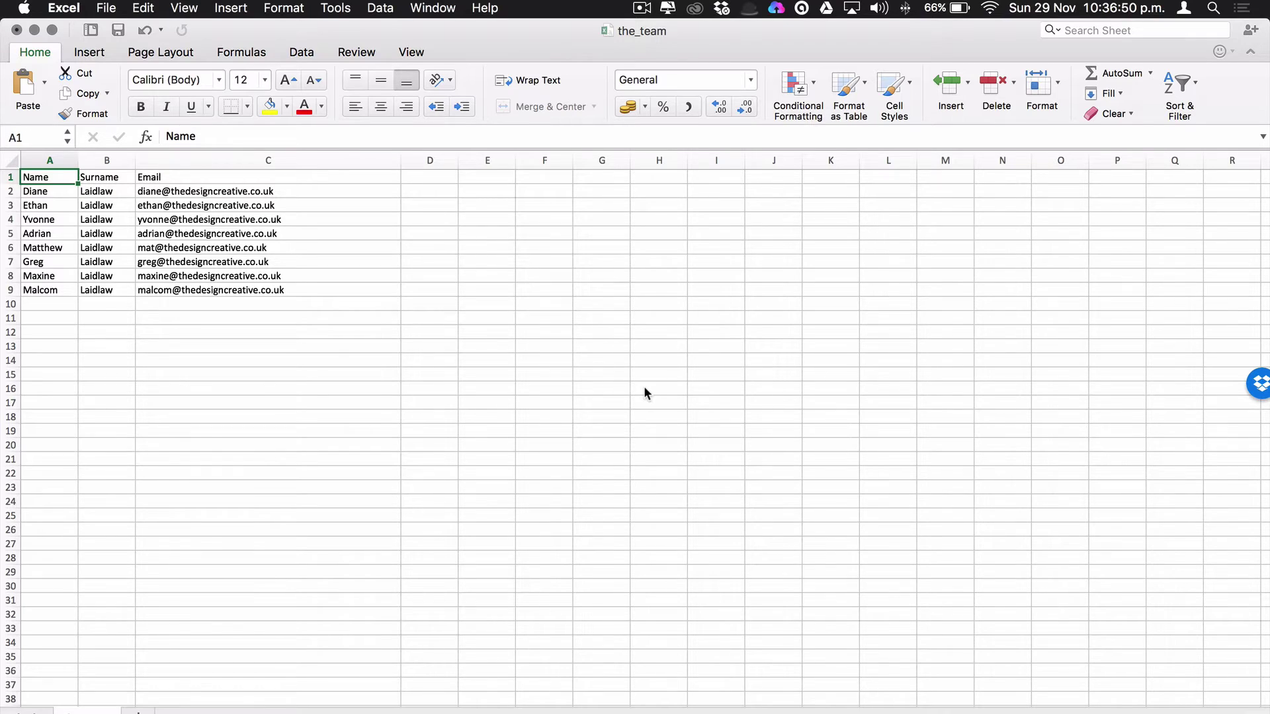
Check the Name, Surname and Email headers in columns A to C of the contact sheet.
left_click(569, 225)
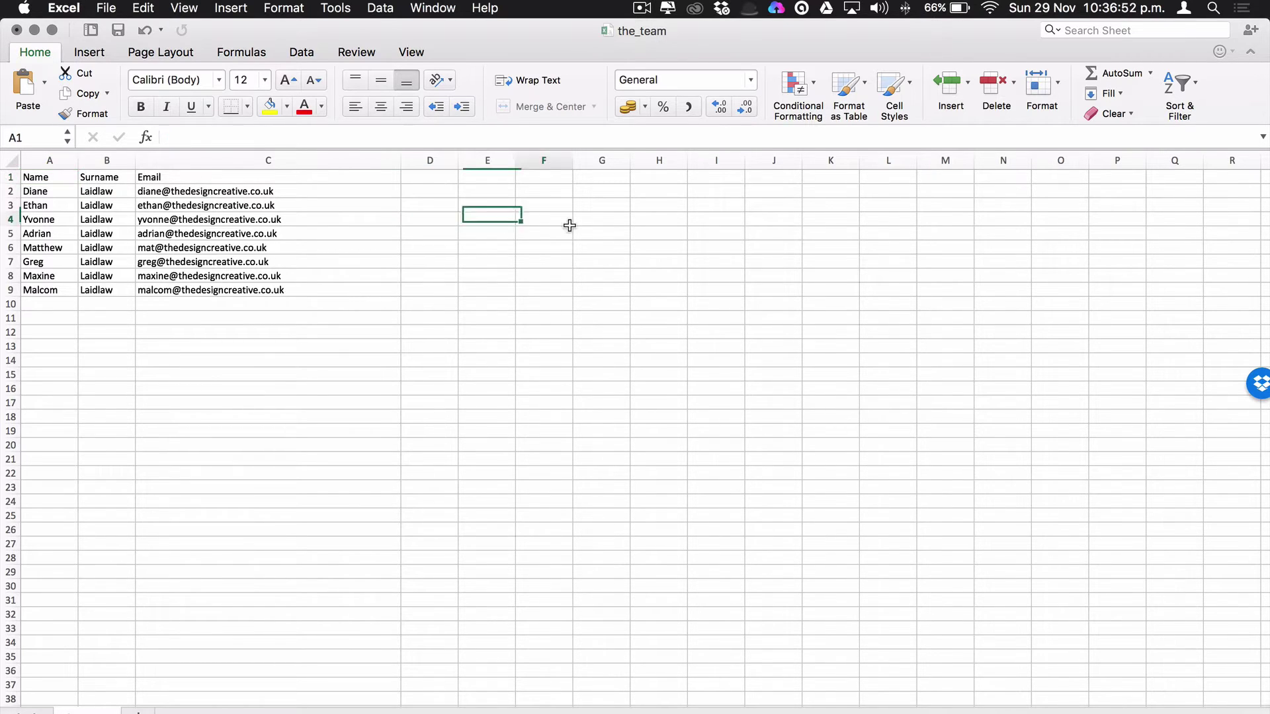
left_click(45, 177)
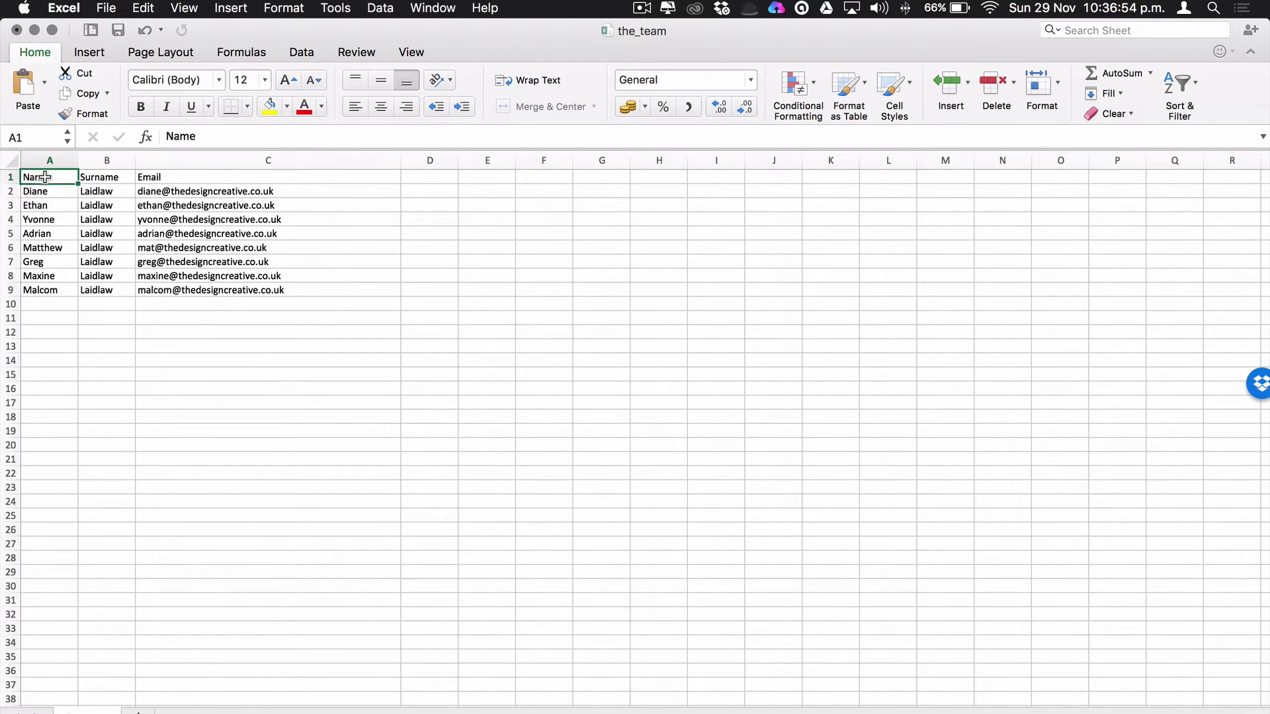
left_click(107, 178)
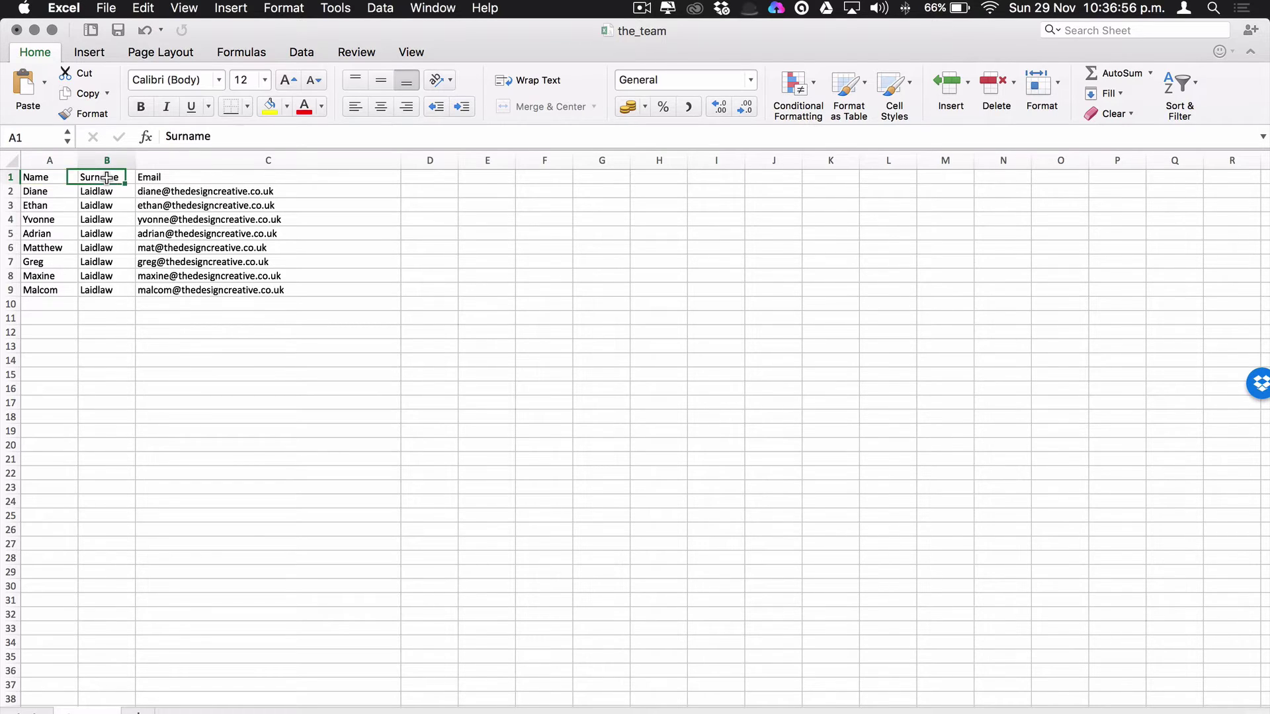
left_click(165, 176)
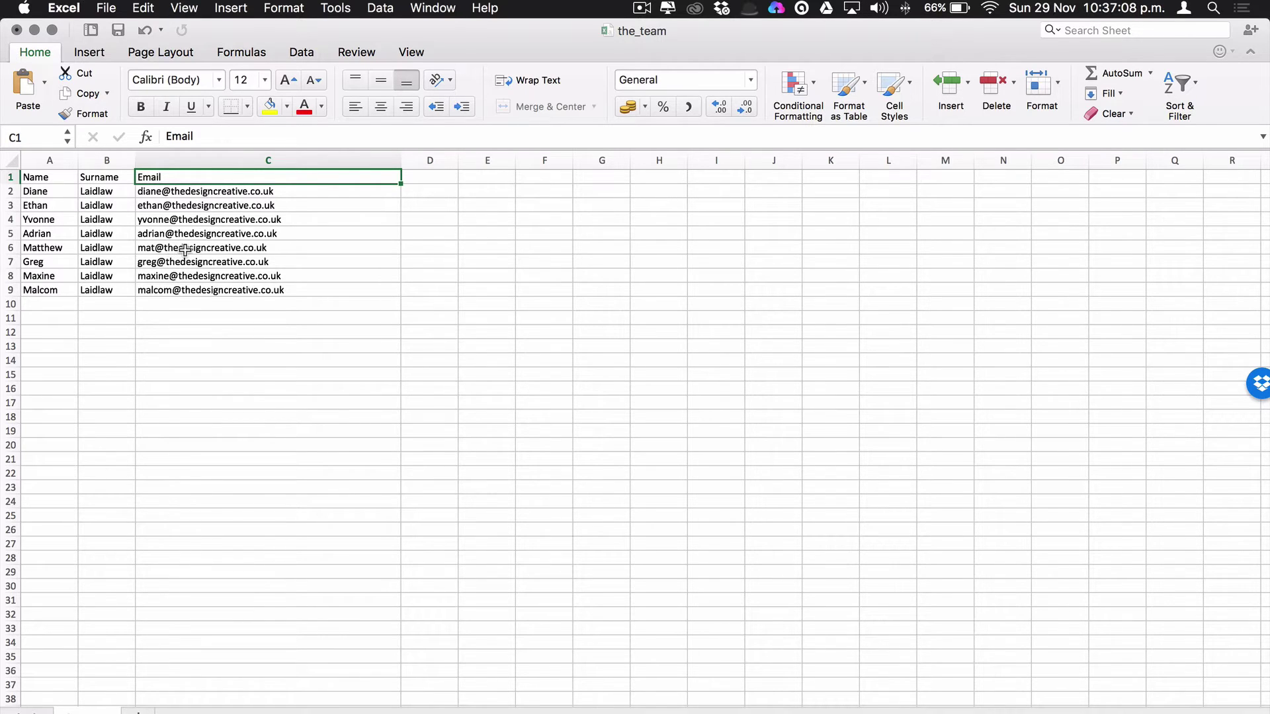
Save the sheet as the_team in Comma Separated Values (.csv) format on the Desktop.
left_click(105, 8)
left_click(149, 141)
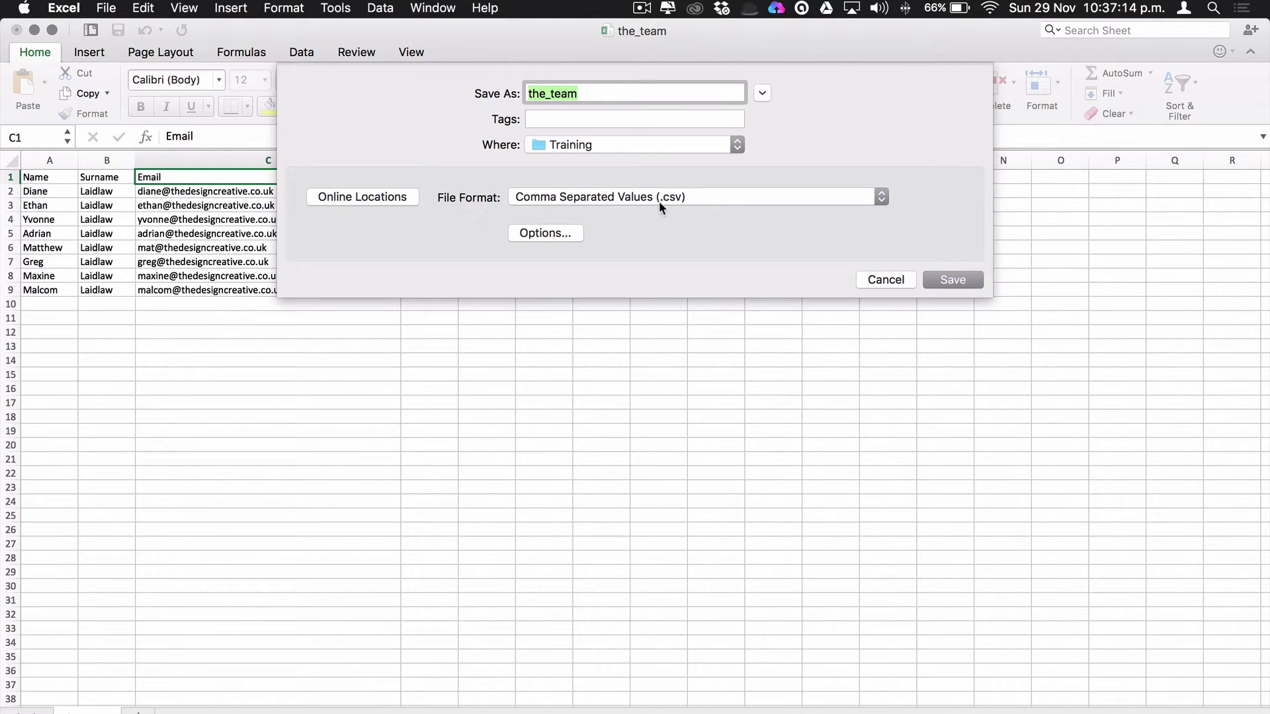
left_click(701, 196)
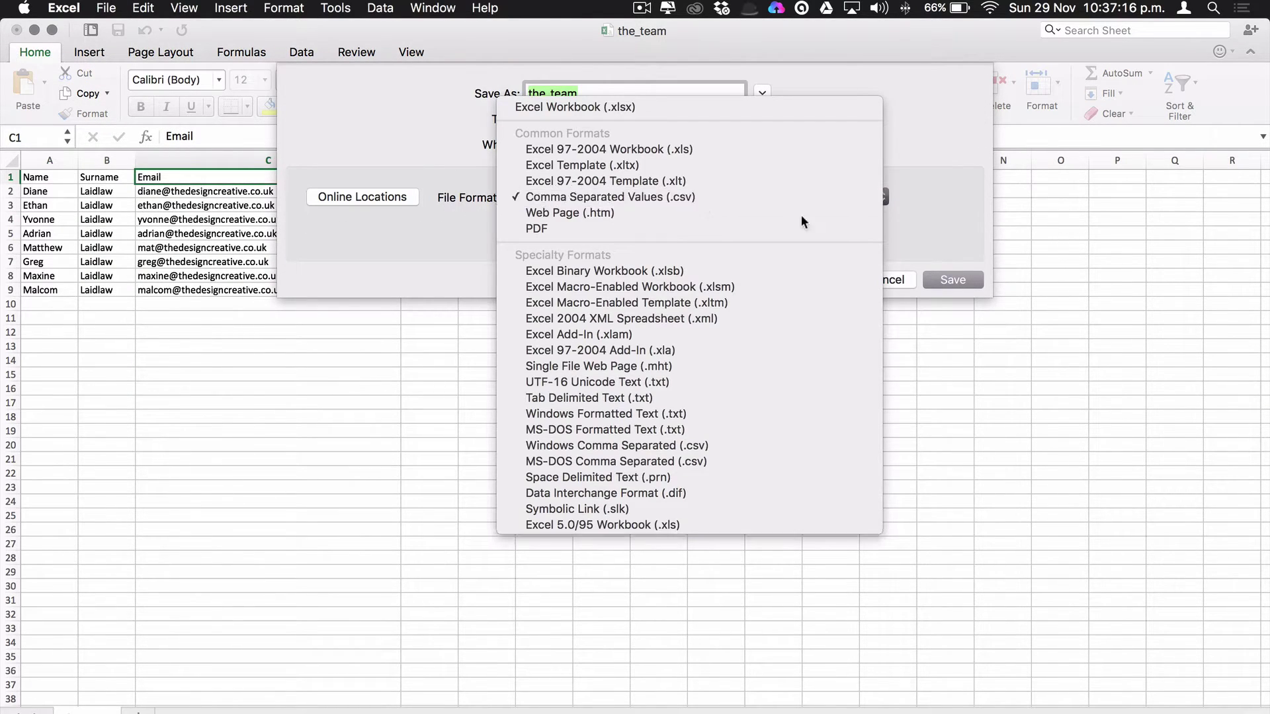
key("Escape")
left_click(597, 146)
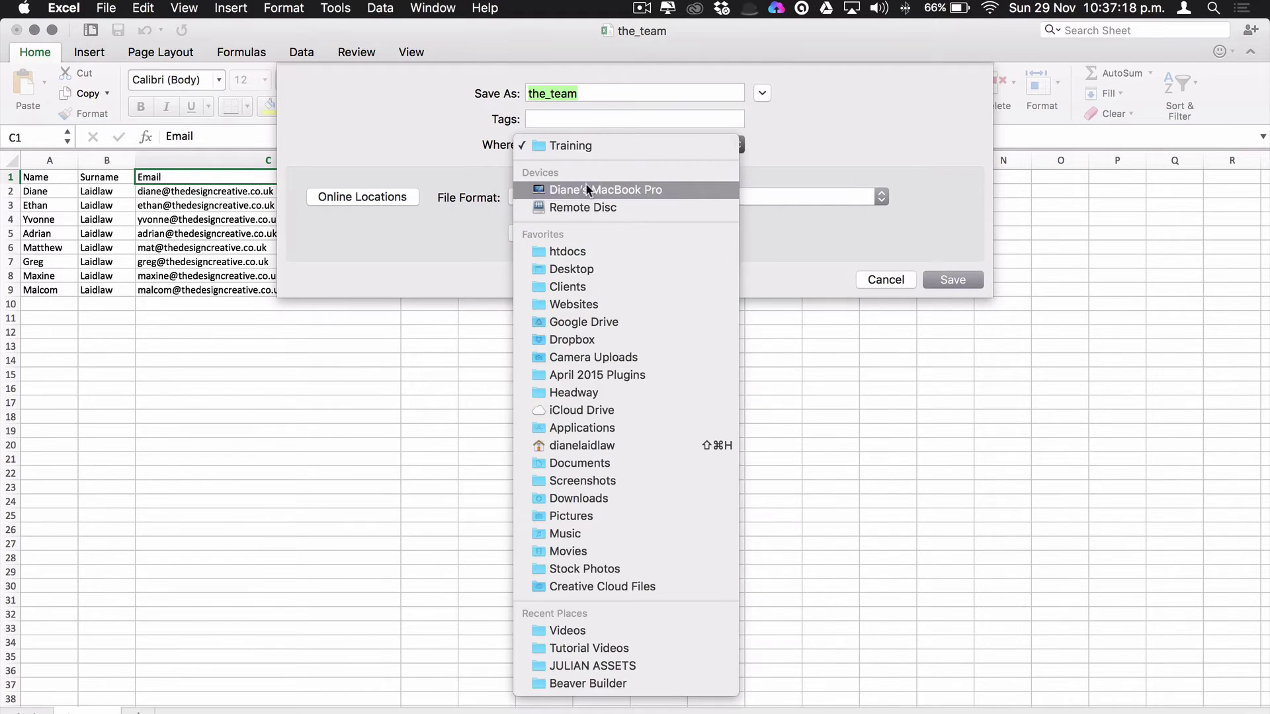
left_click(589, 267)
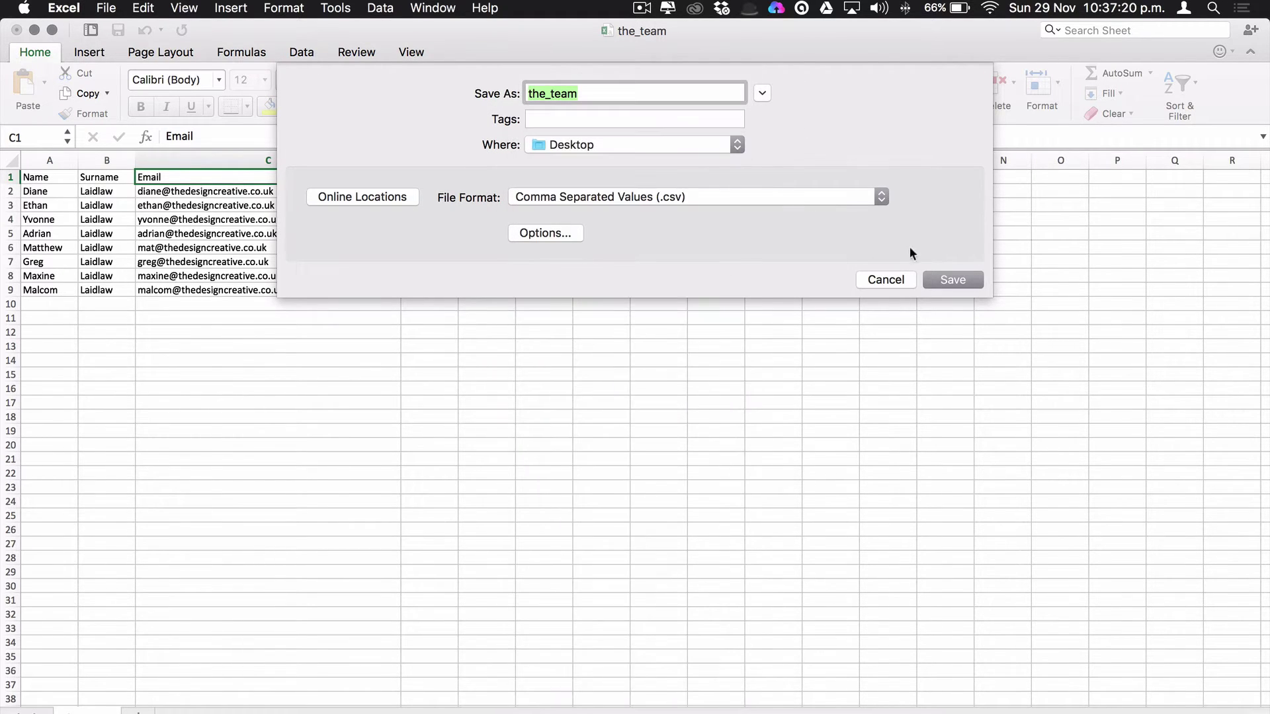
left_click(944, 278)
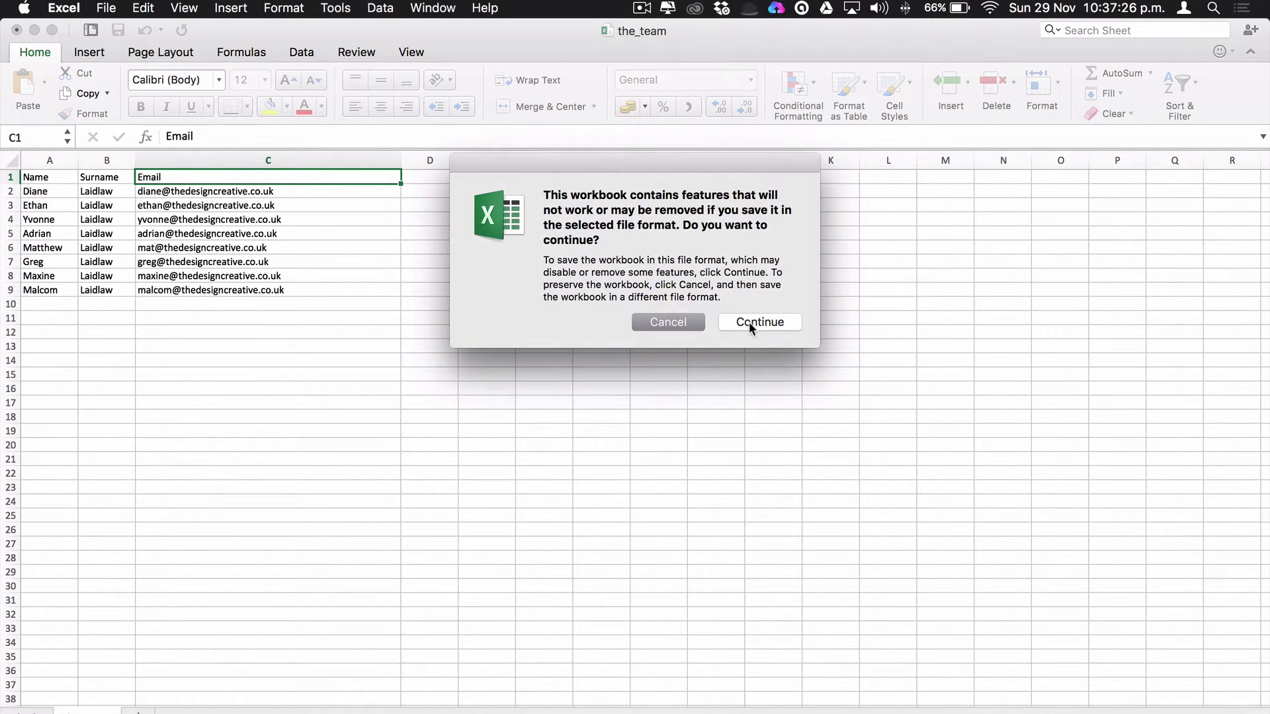
left_click(748, 322)
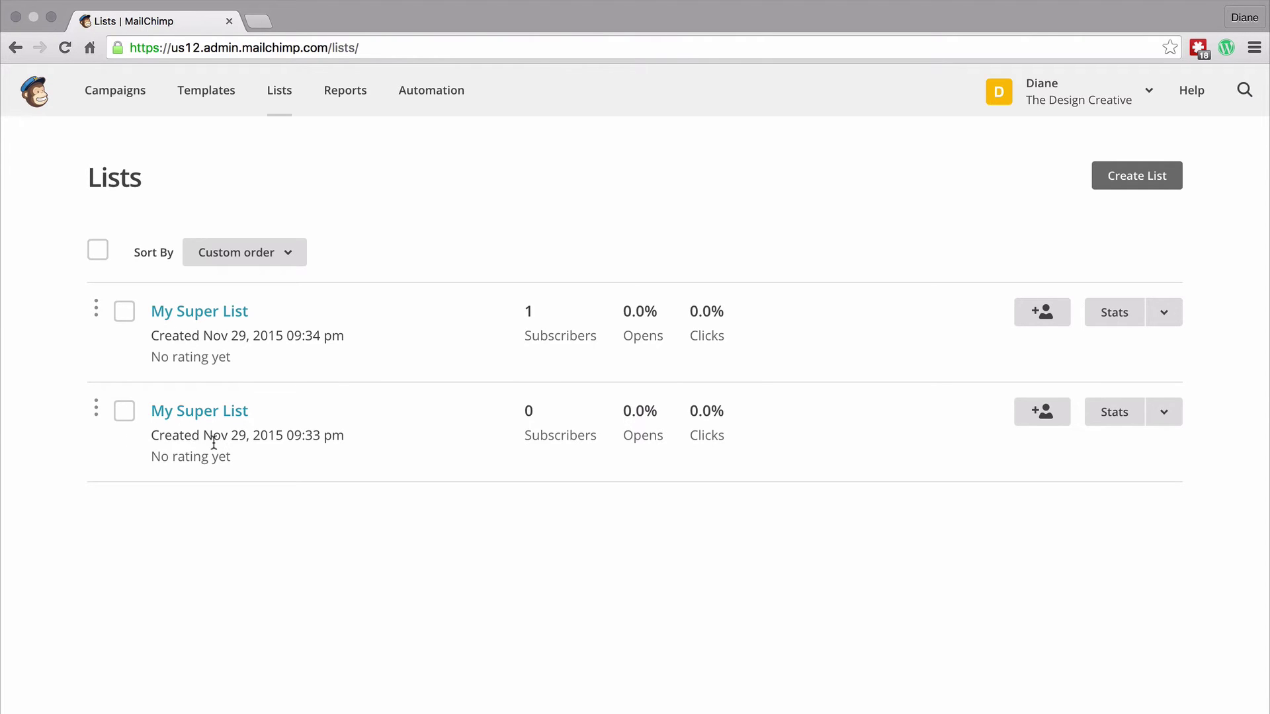
Delete the second, empty My Super List, typing DELETE to confirm.
left_click(124, 411)
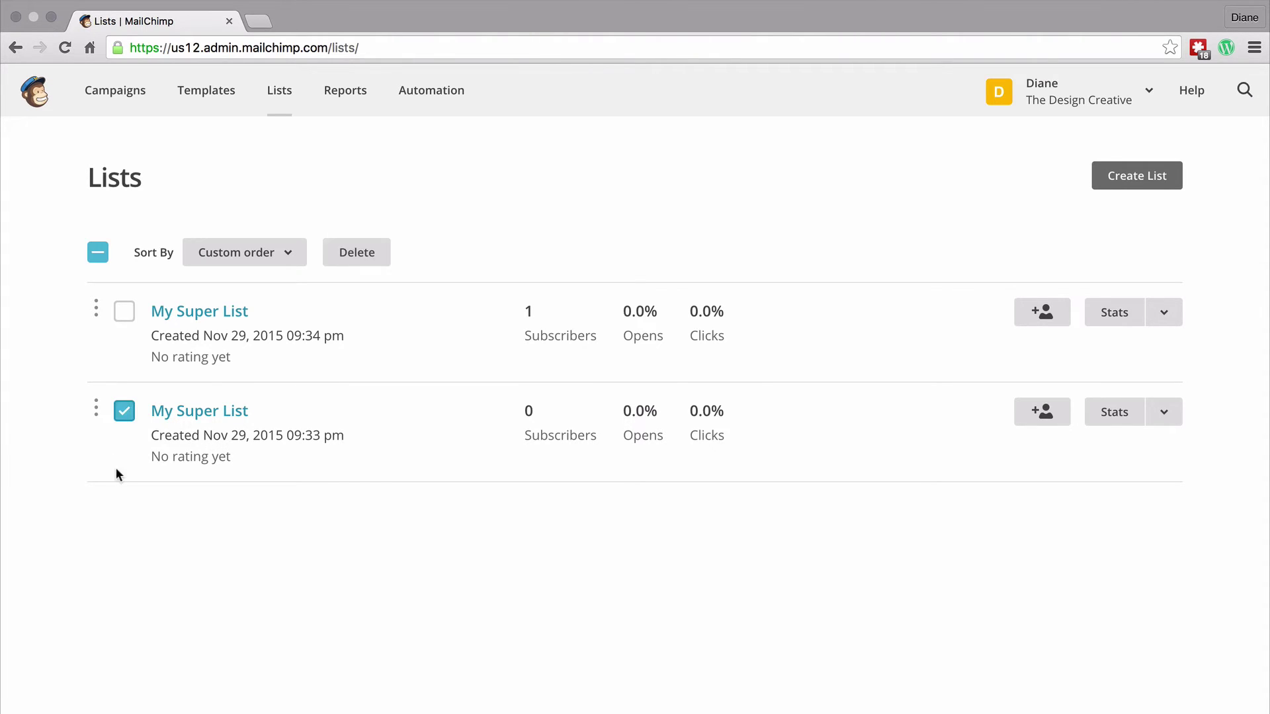
left_click(365, 261)
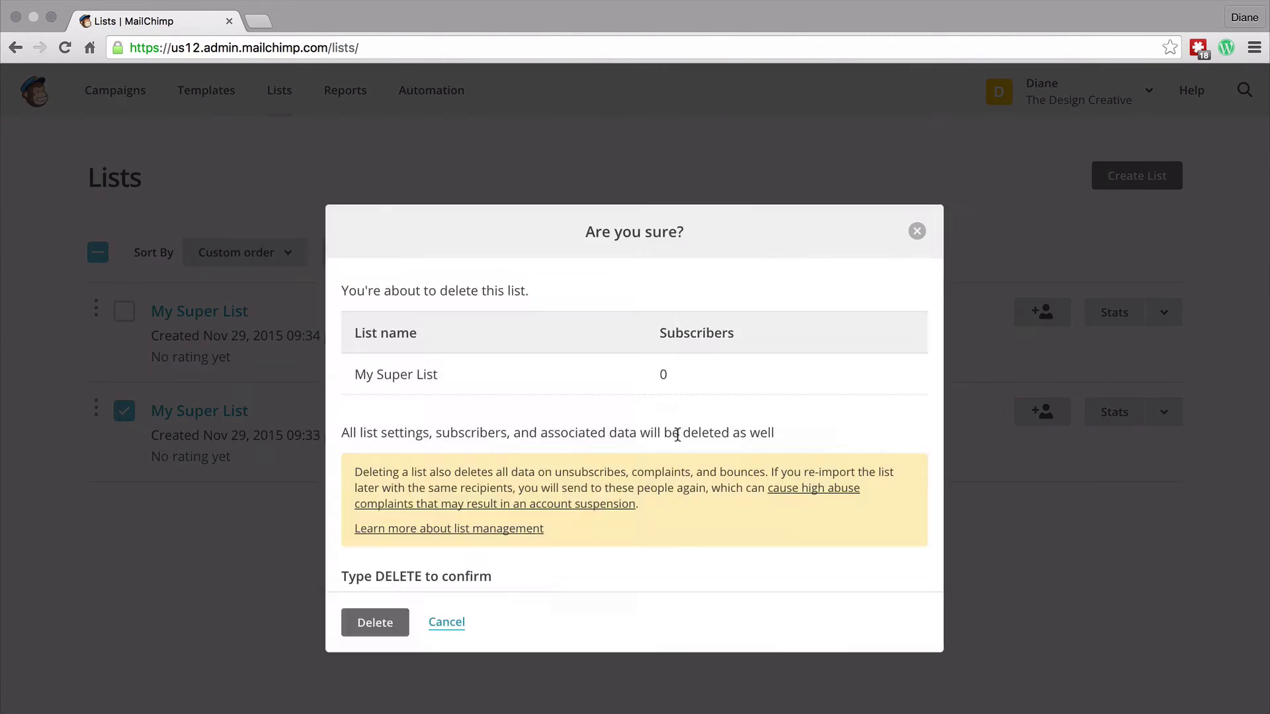
scroll(677, 434, "down", 3)
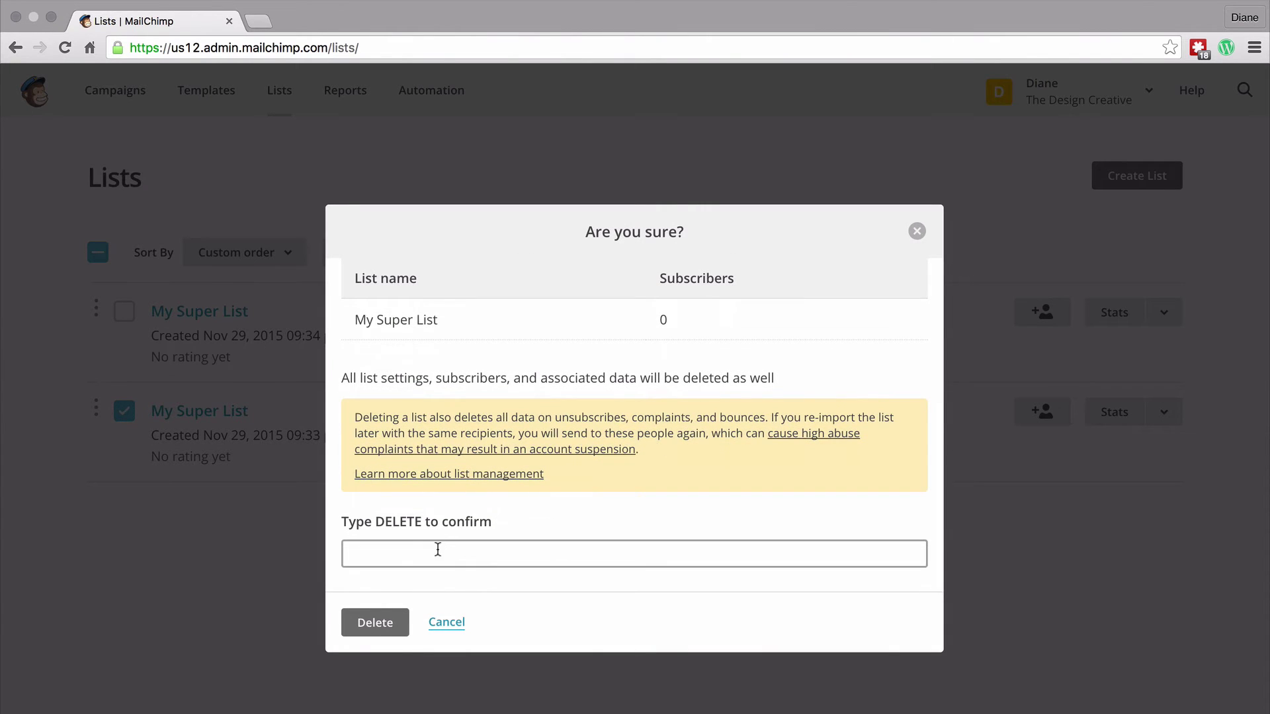
left_click(440, 550)
type("d")
key("BackSpace")
type("DELETE")
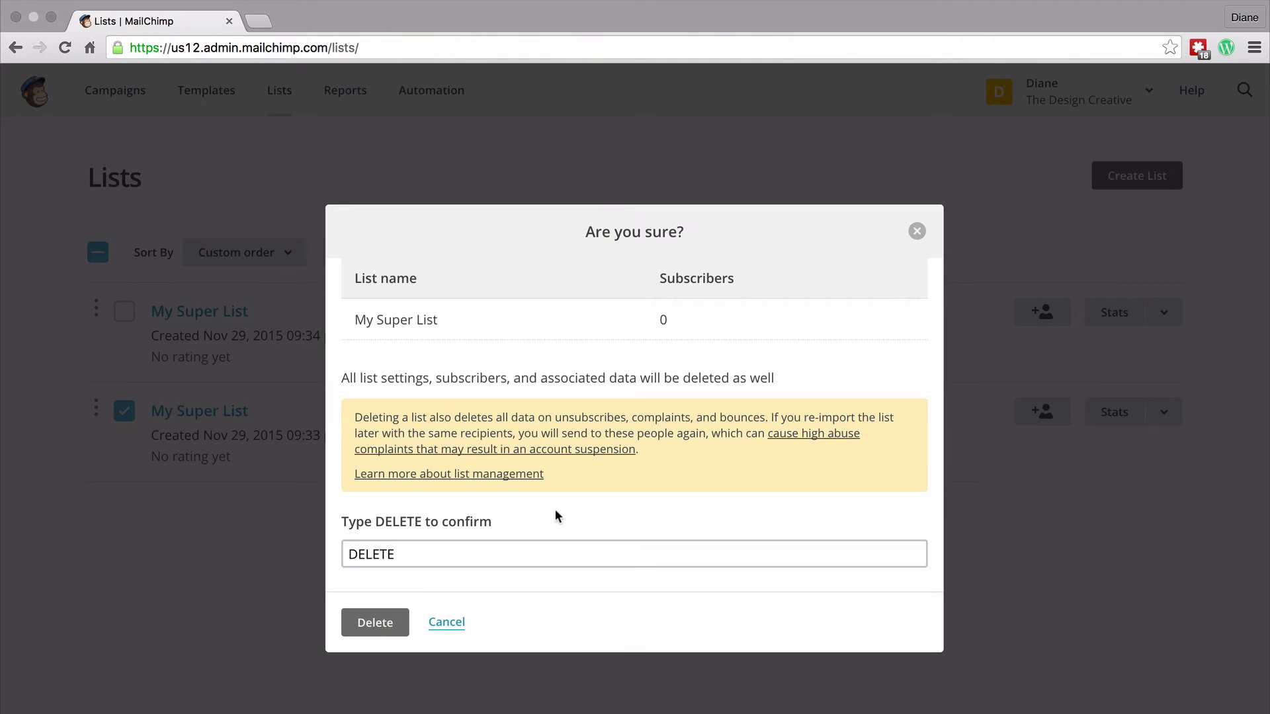
left_click(370, 630)
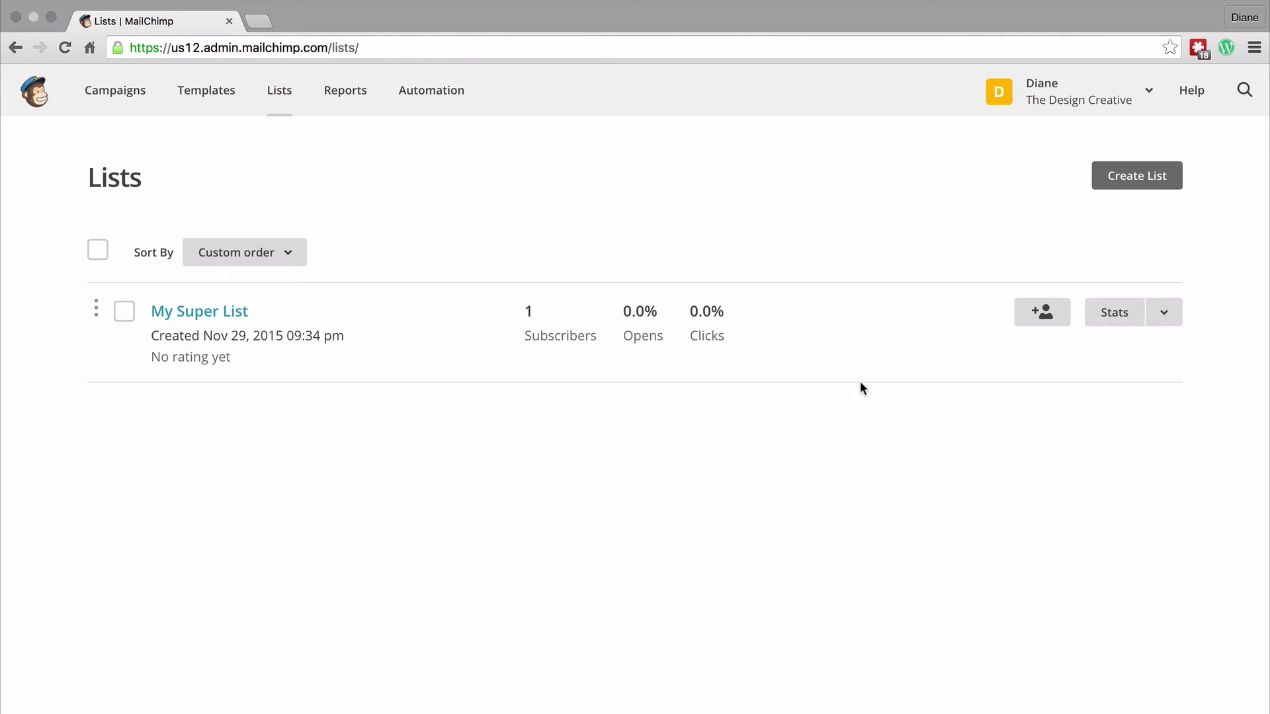
Start an import into My Super List with CSV or tab-delimited text file as the source.
left_click(1165, 315)
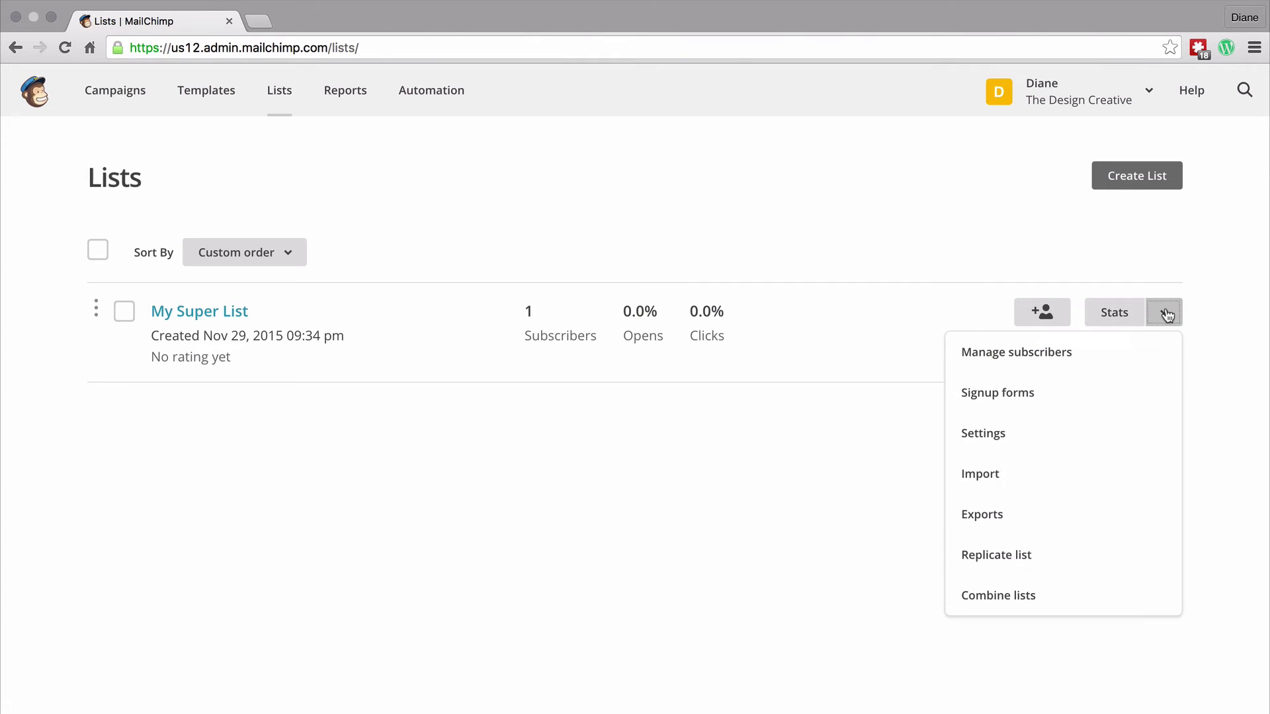
left_click(990, 473)
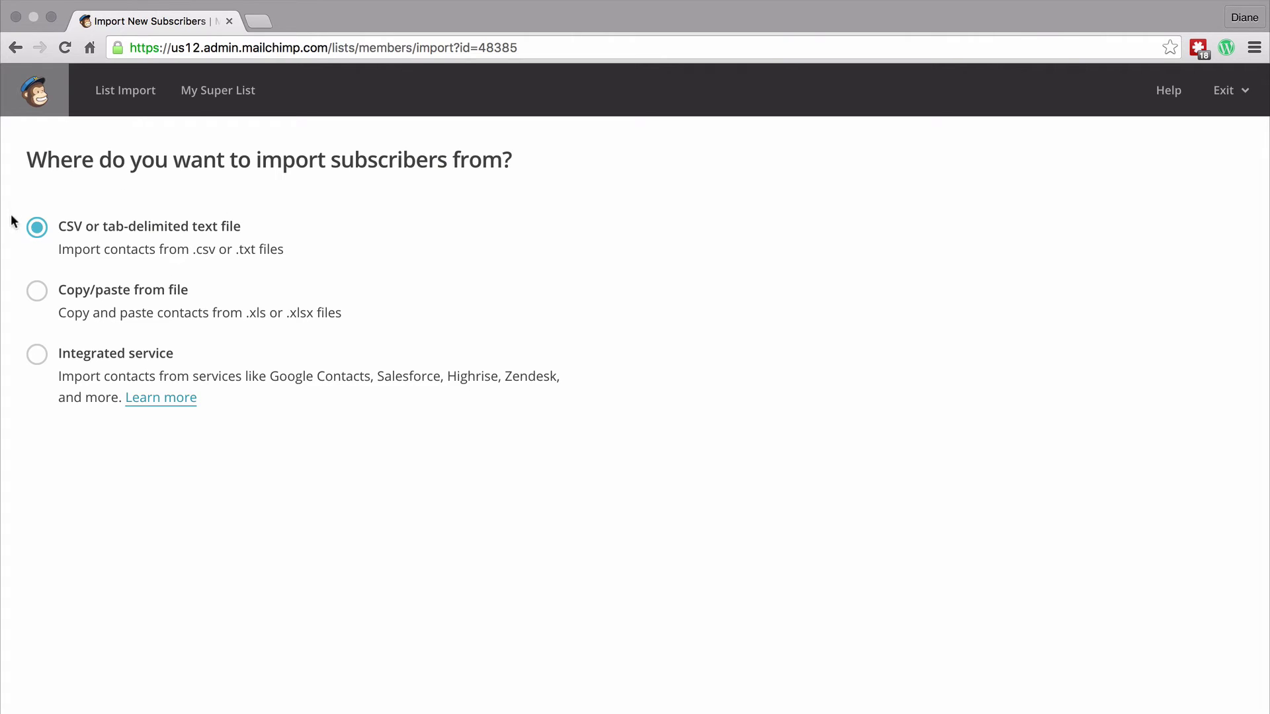
left_click(36, 291)
left_click(36, 228)
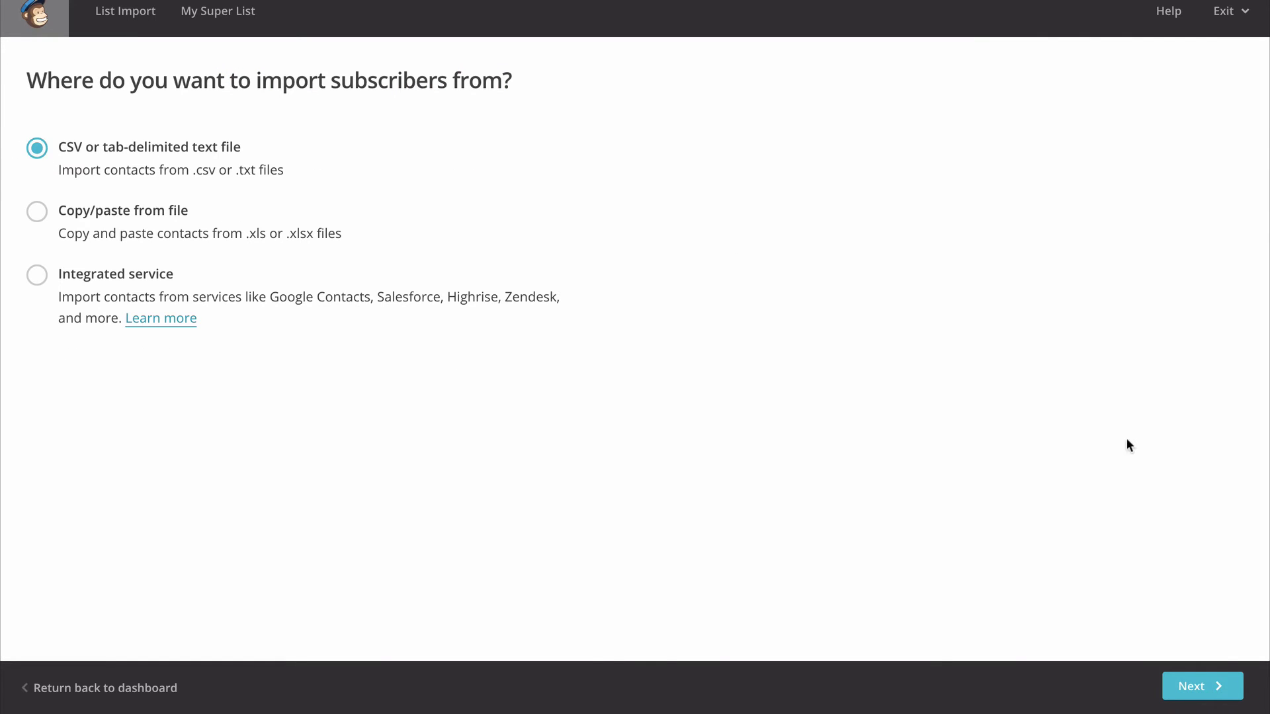
Upload the_team.csv from the Desktop and acknowledge the possible billing-plan upgrade.
left_click(1212, 685)
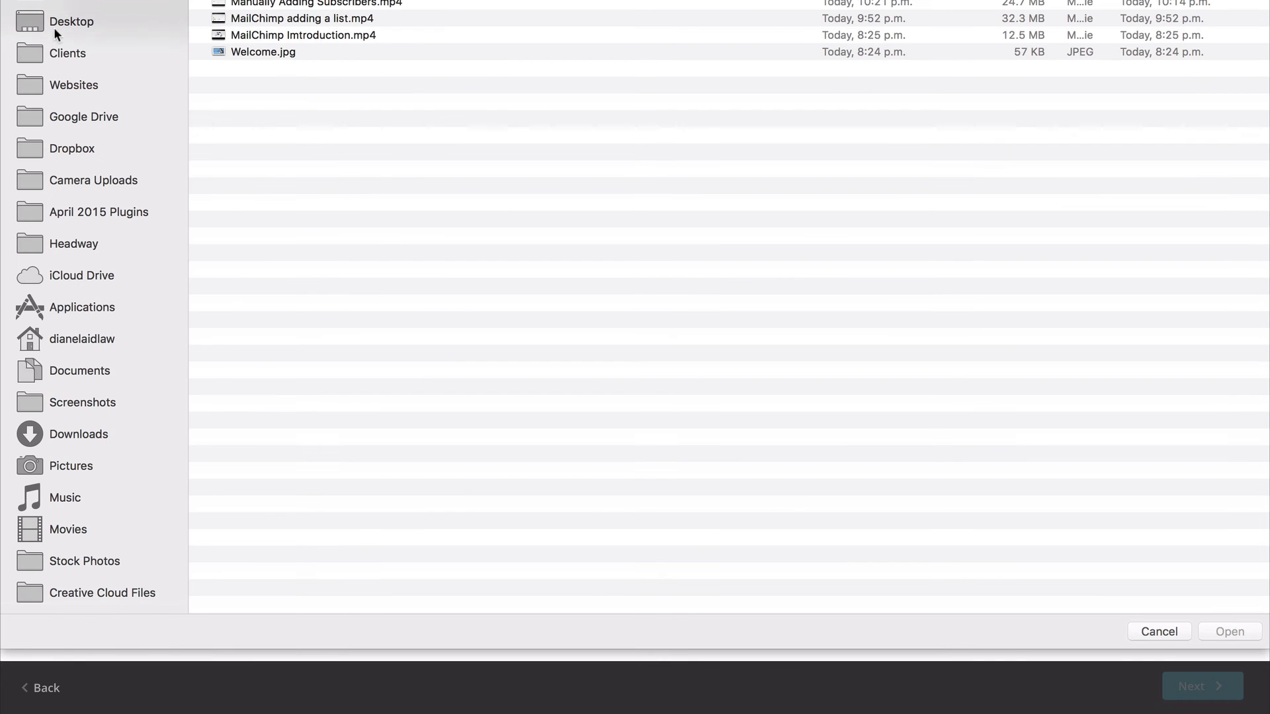
double_click(264, 2)
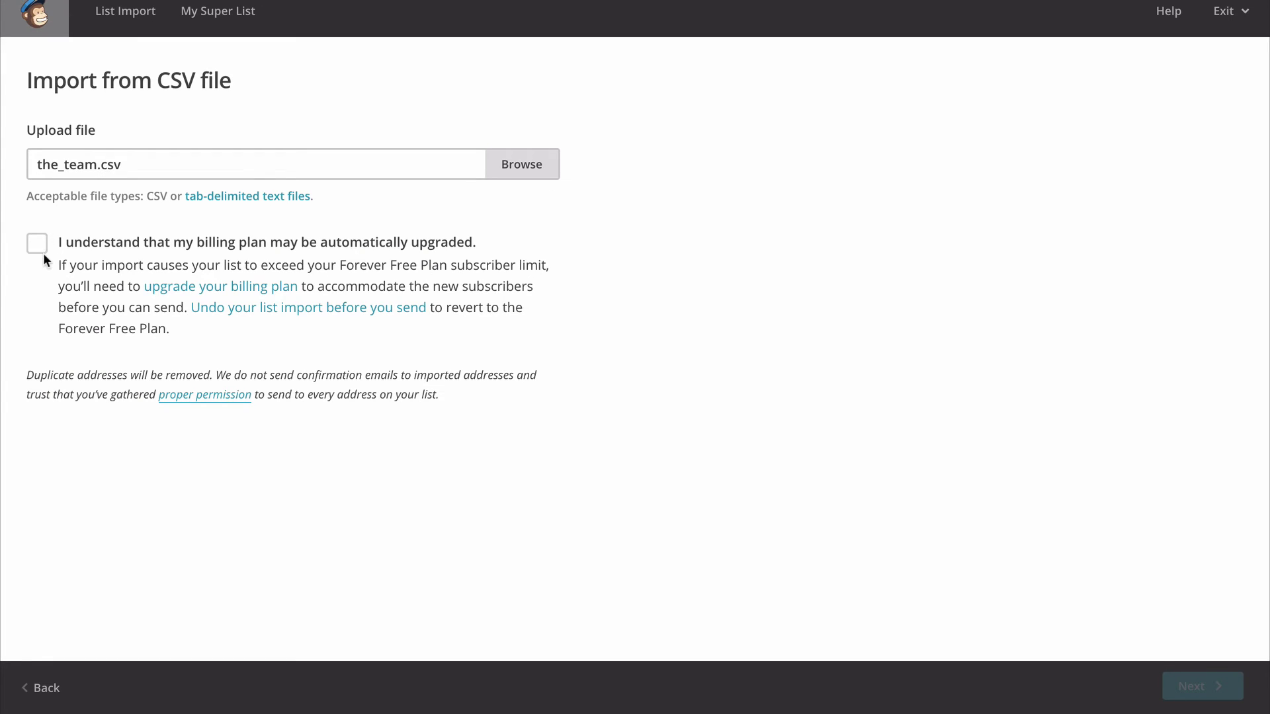
left_click(61, 247)
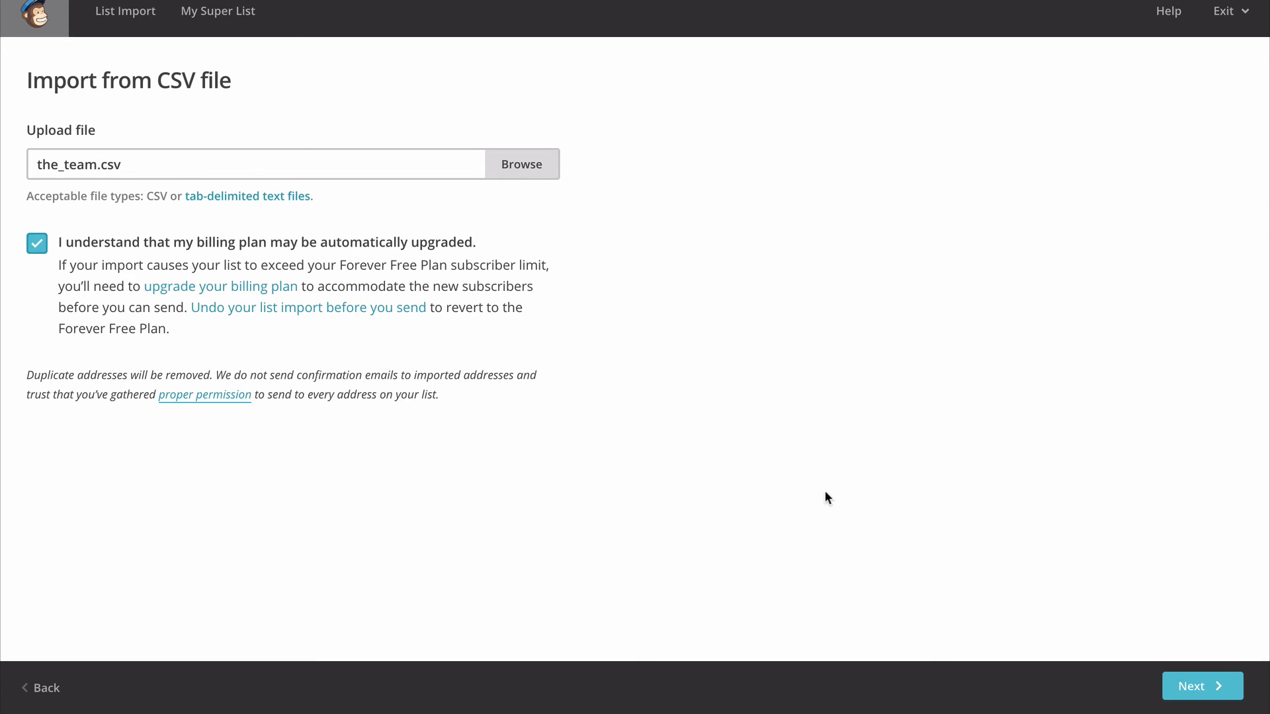
left_click(1208, 687)
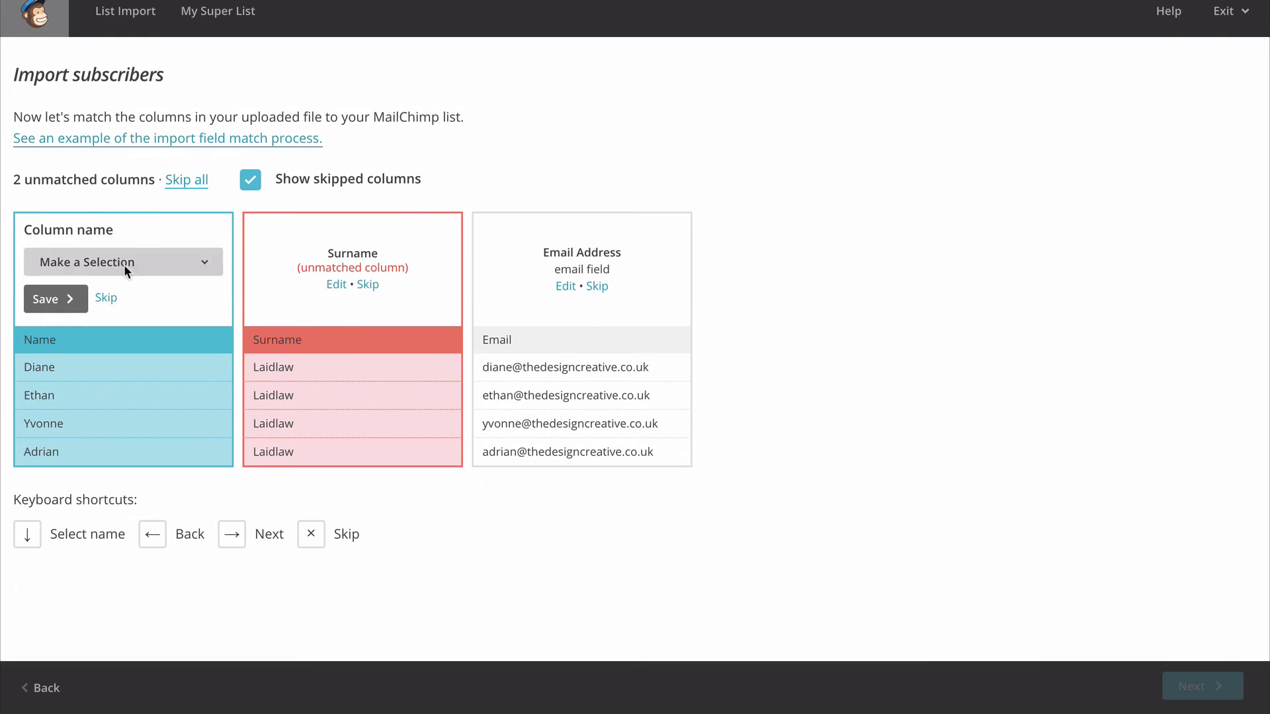
Map Name to First Name, Surname to Last Name and Email to Email Address.
left_click(133, 340)
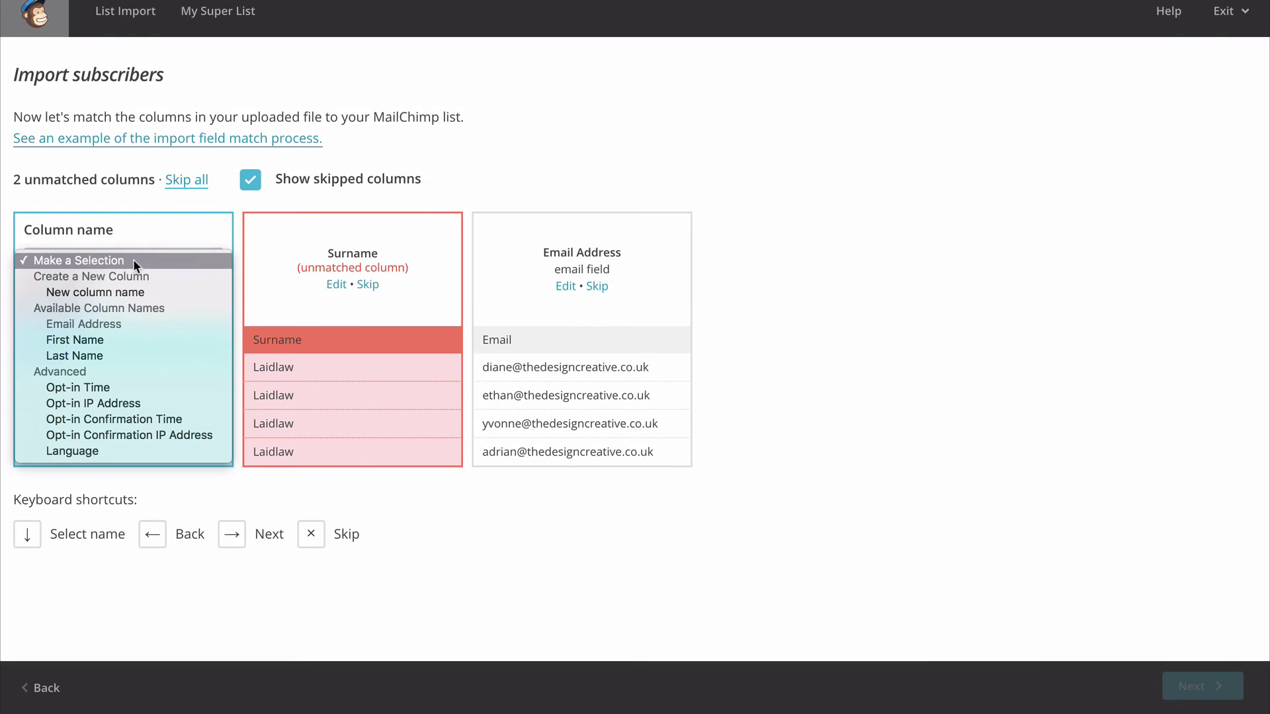
left_click(122, 336)
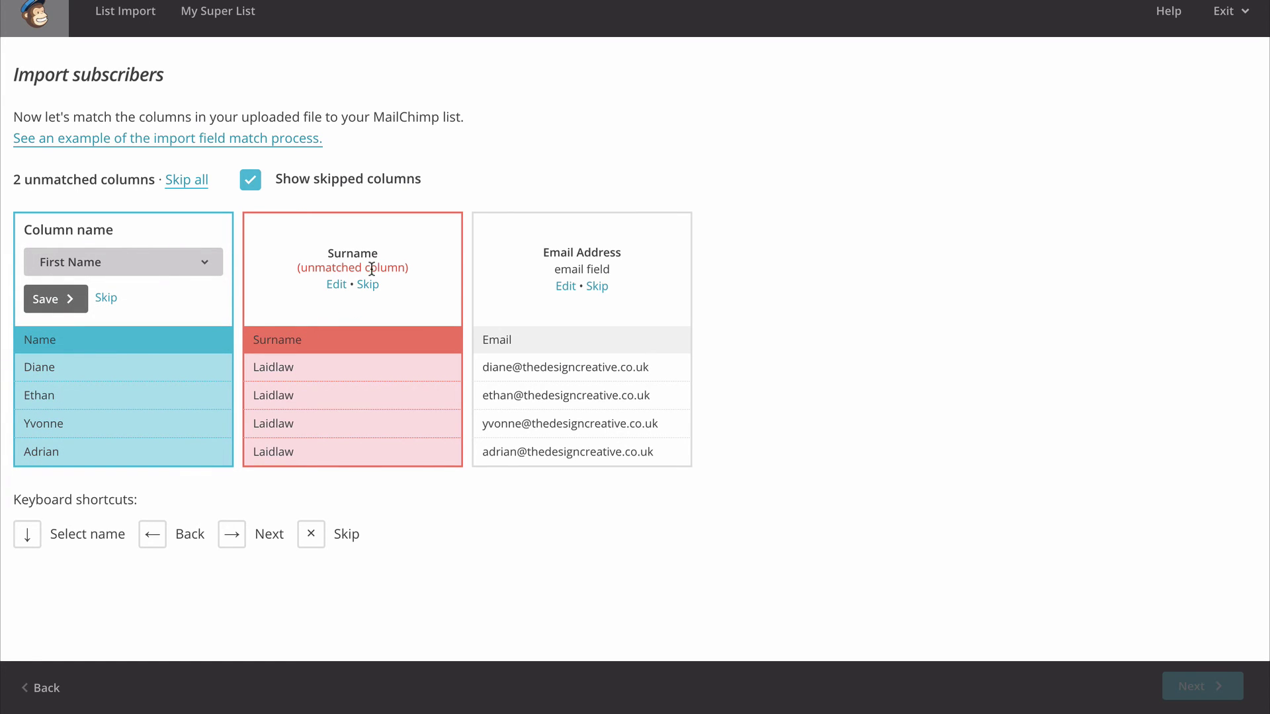
left_click(57, 299)
left_click(370, 259)
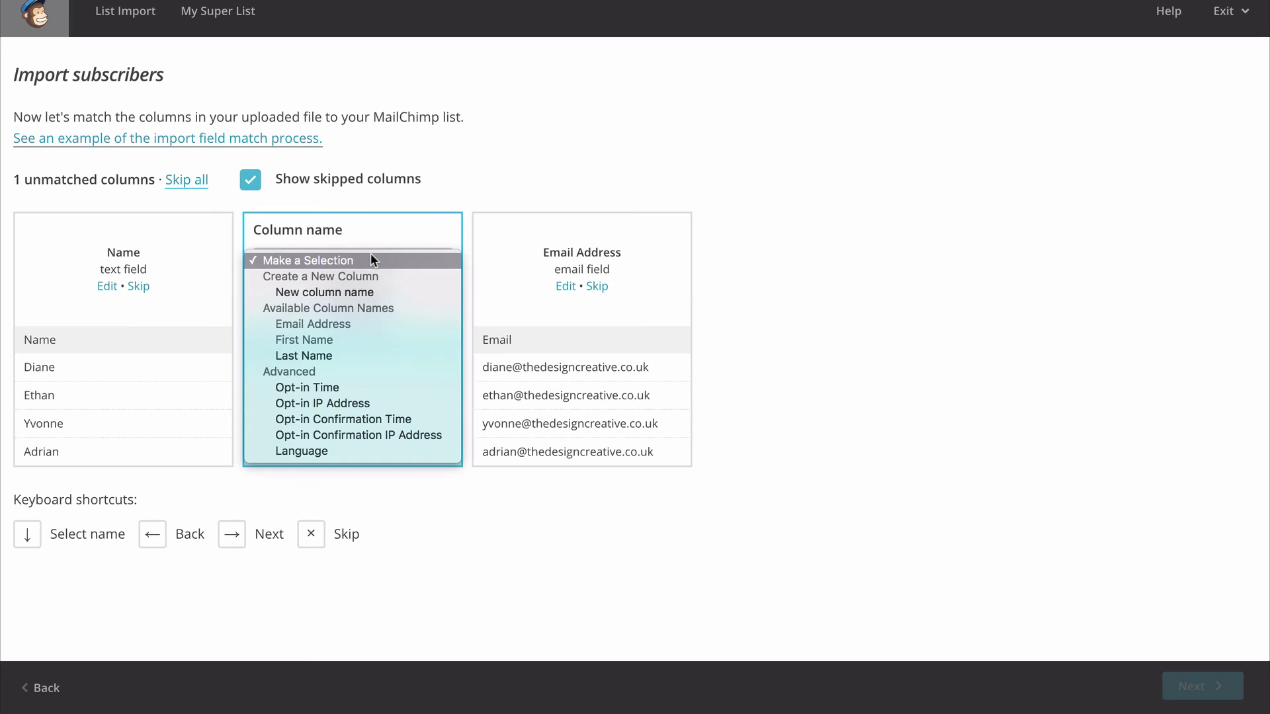
left_click(353, 357)
left_click(357, 298)
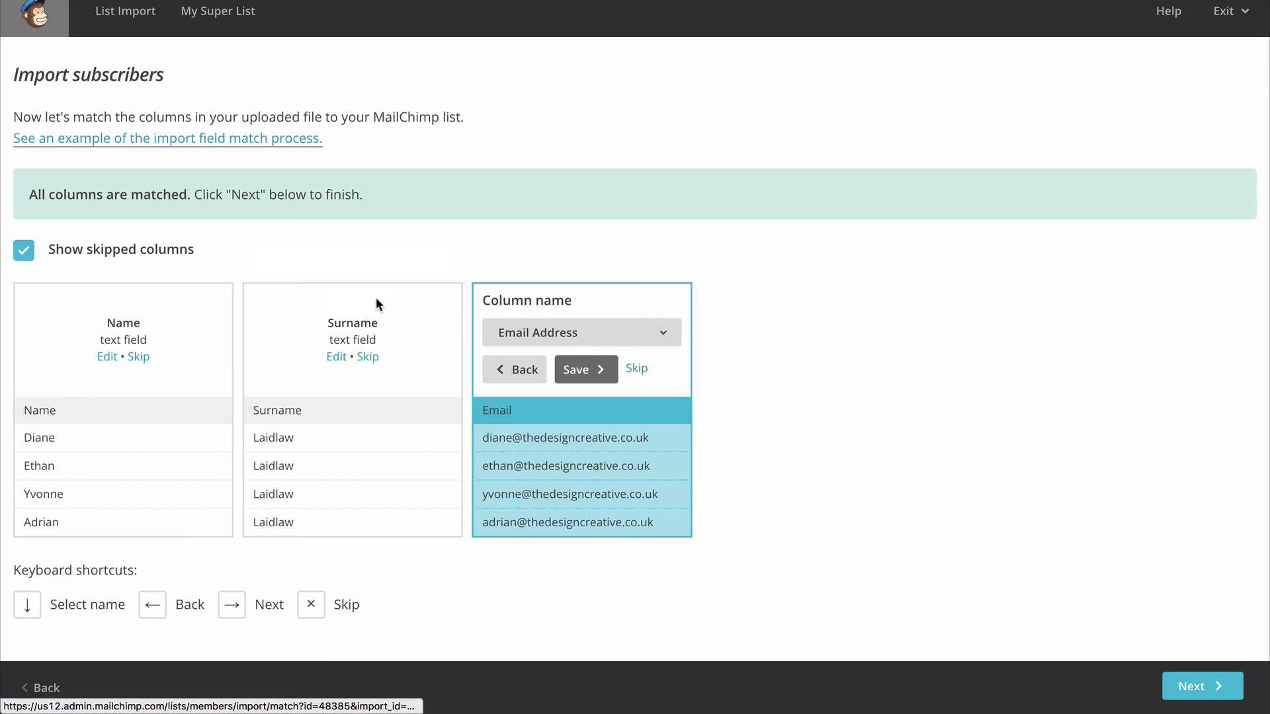
left_click(582, 369)
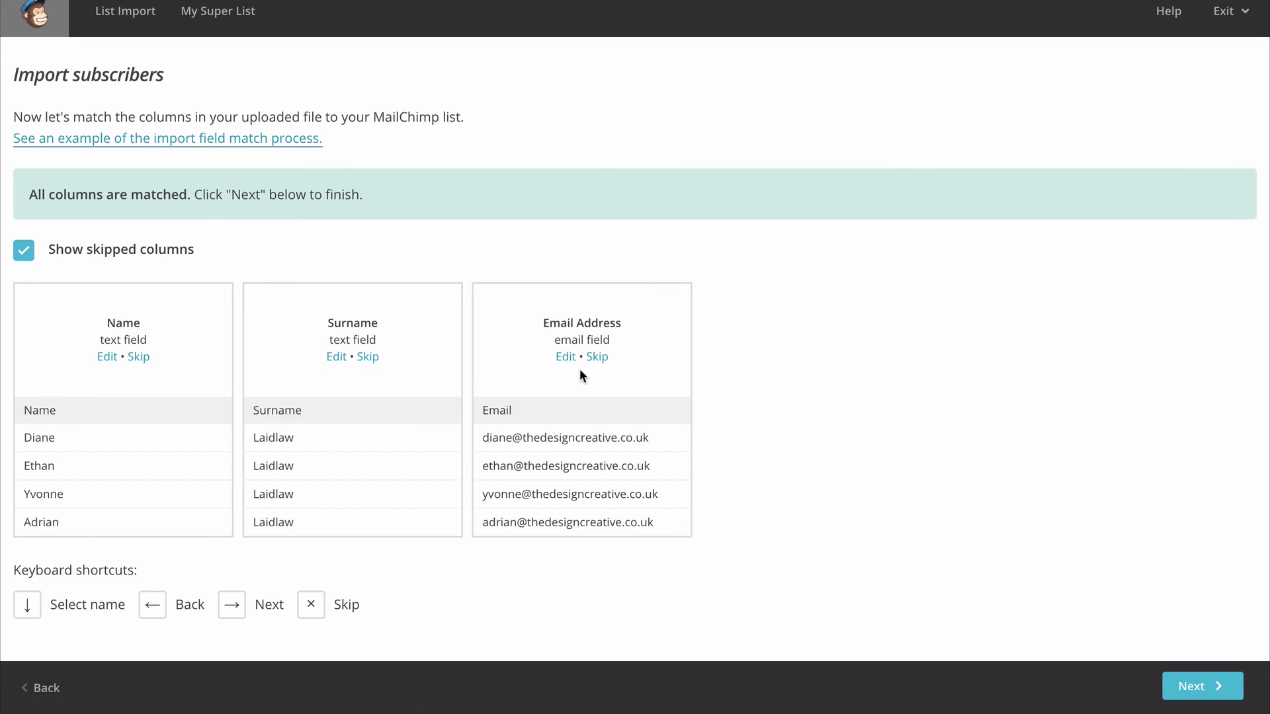
left_click(1201, 686)
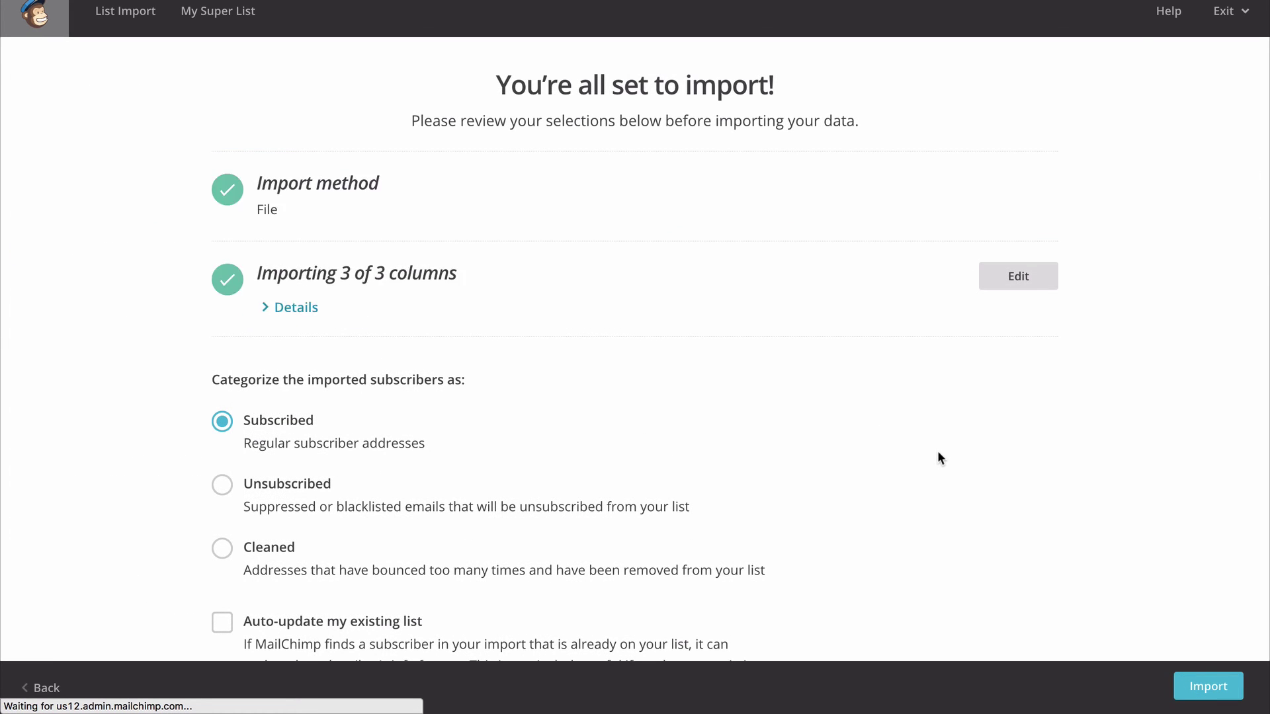
Review the 3-of-3 column summary and import the contacts as Subscribed.
scroll(927, 438, "down", 3)
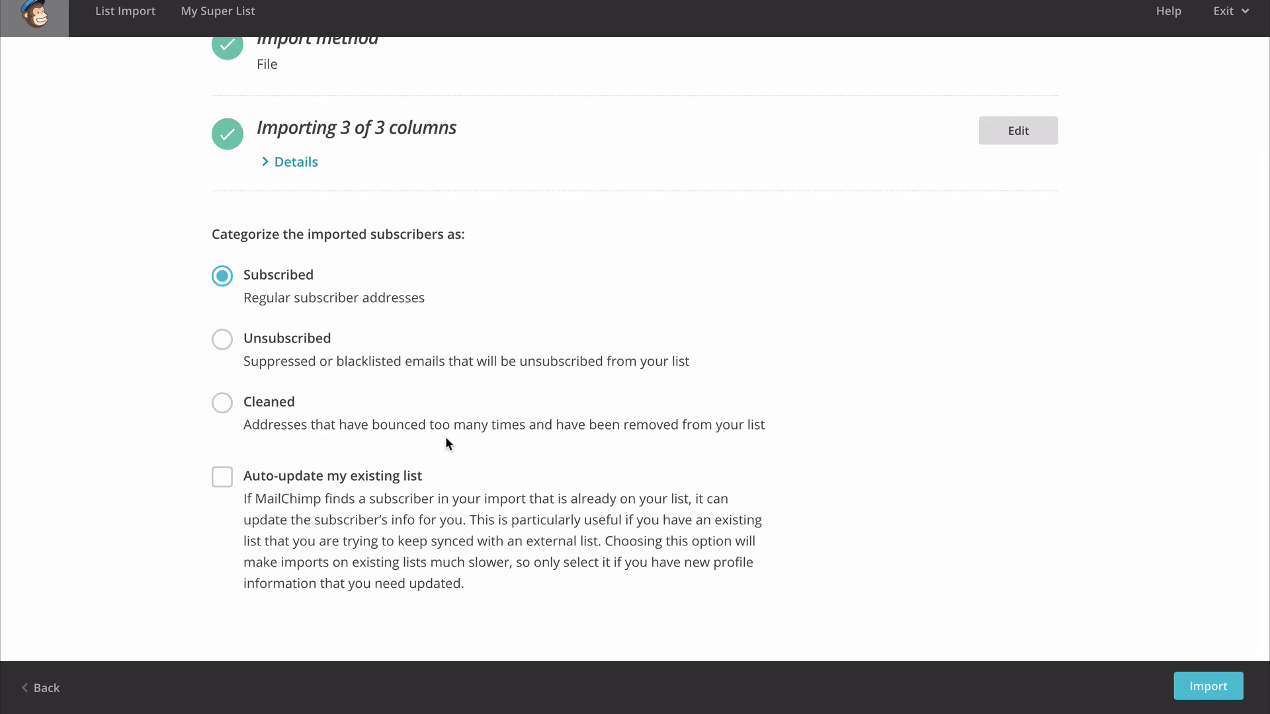
scroll(1199, 486, "up", 3)
scroll(1198, 478, "down", 3)
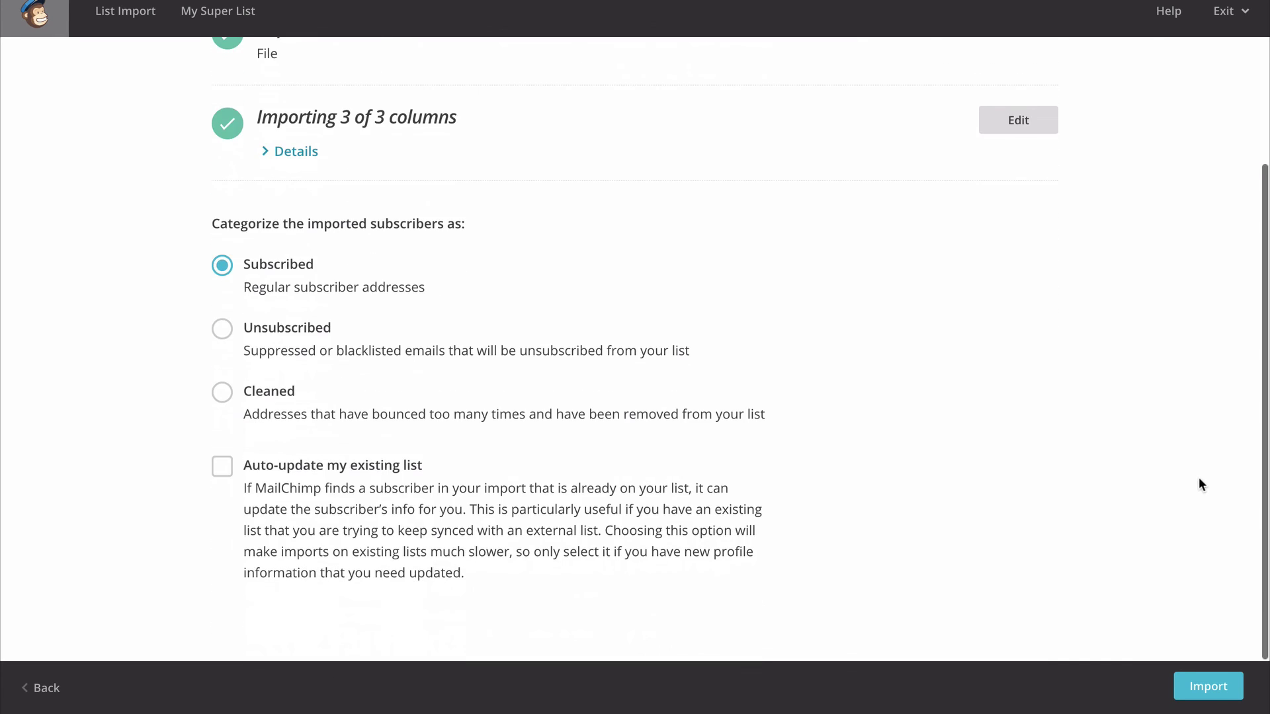
left_click(1209, 686)
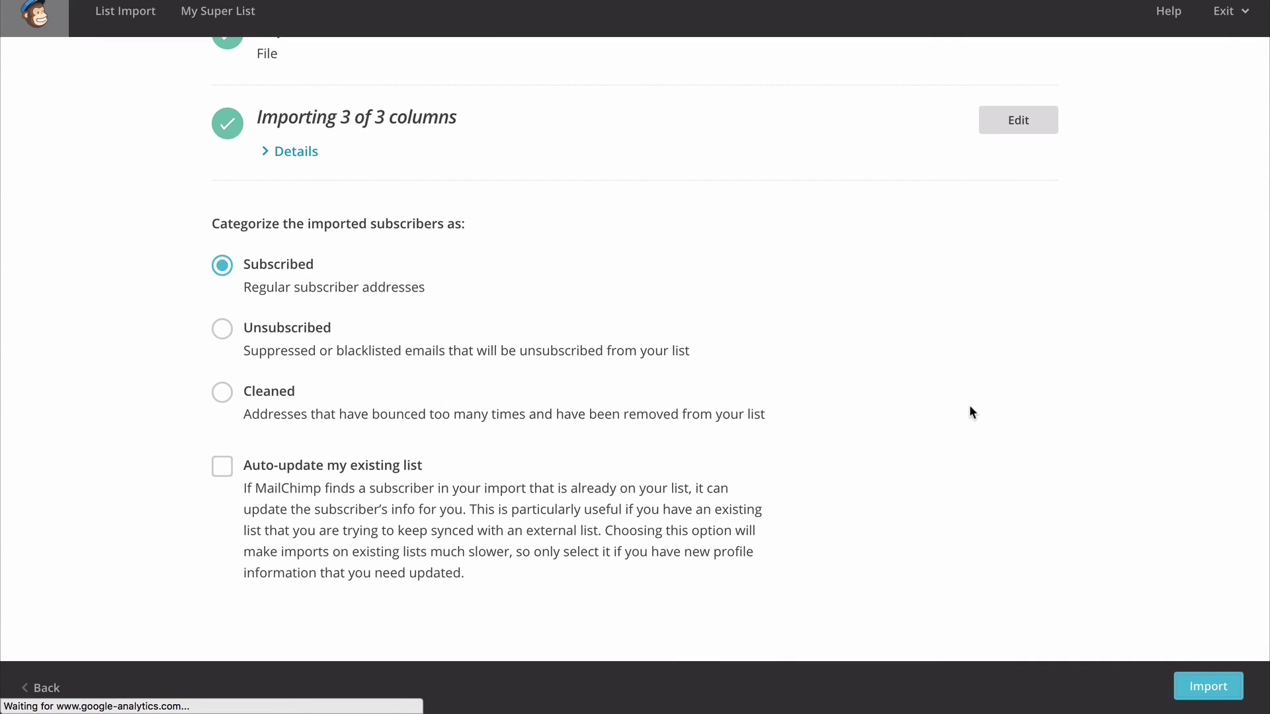